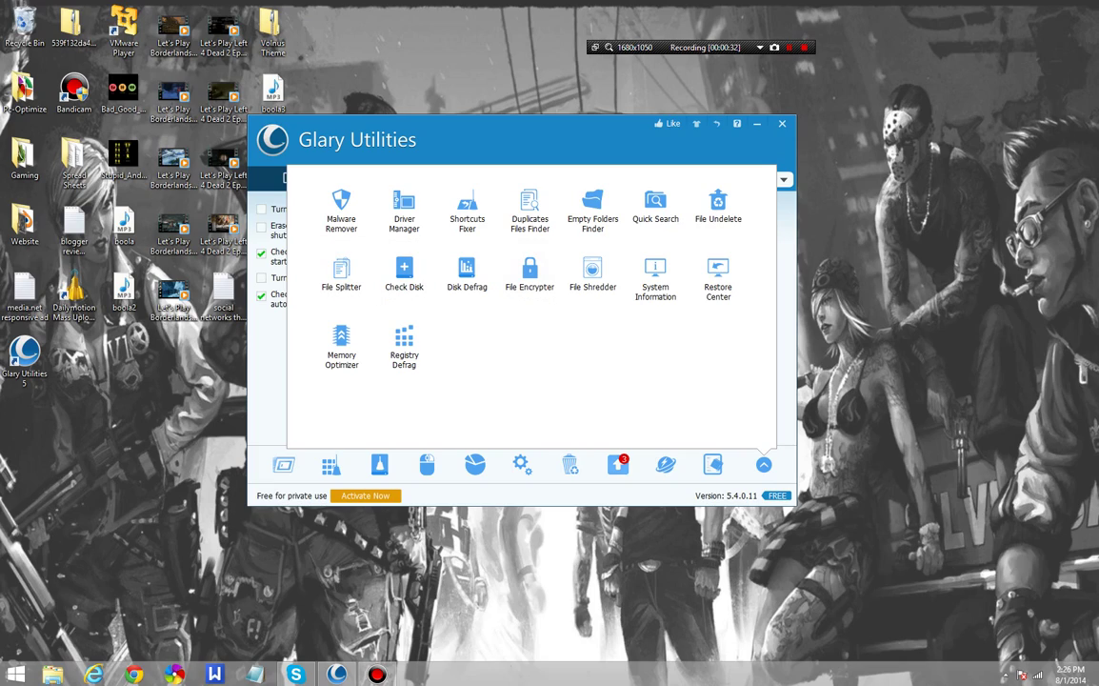
Check the installed programs for available software updates, review the results page, and close the update checker.
click(619, 464)
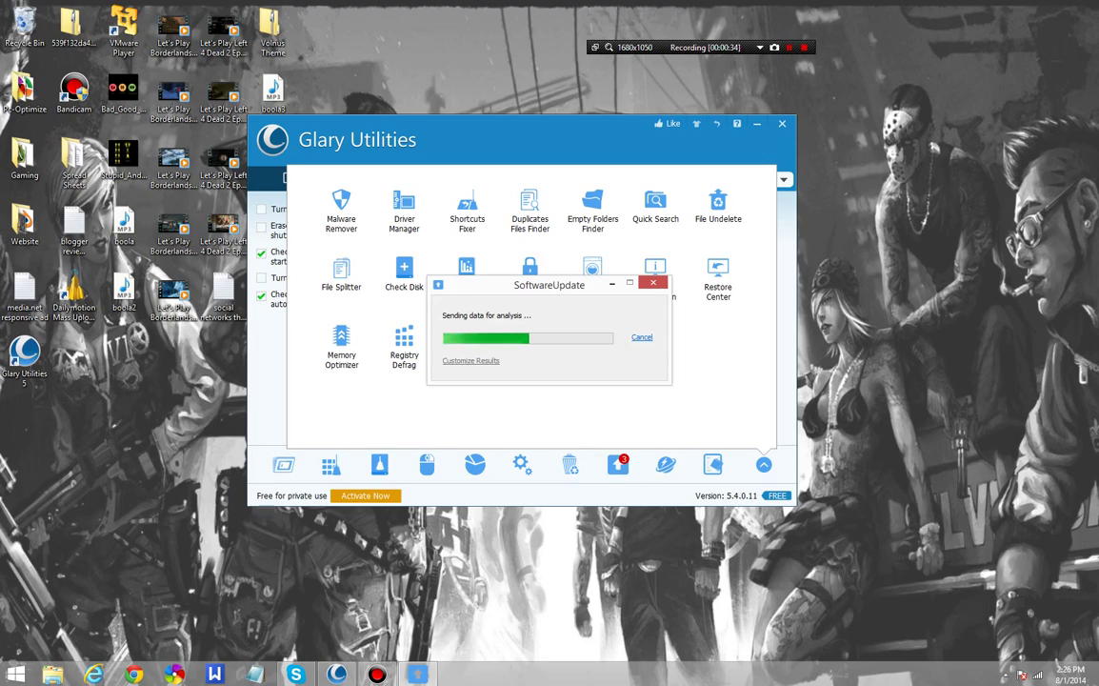
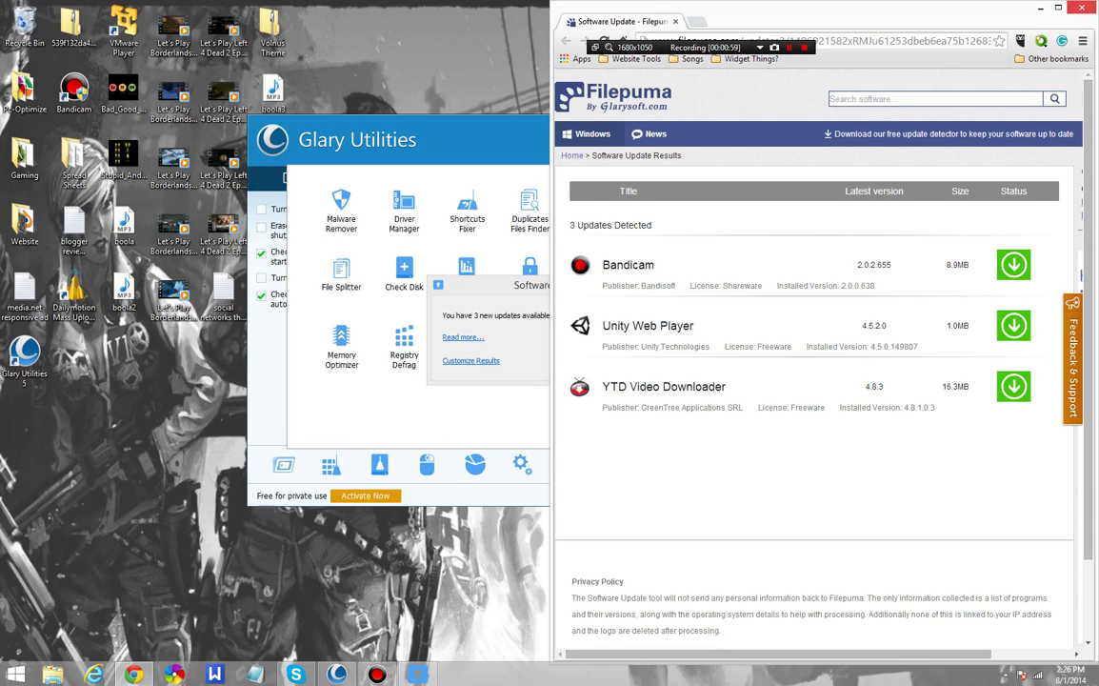
click(1083, 8)
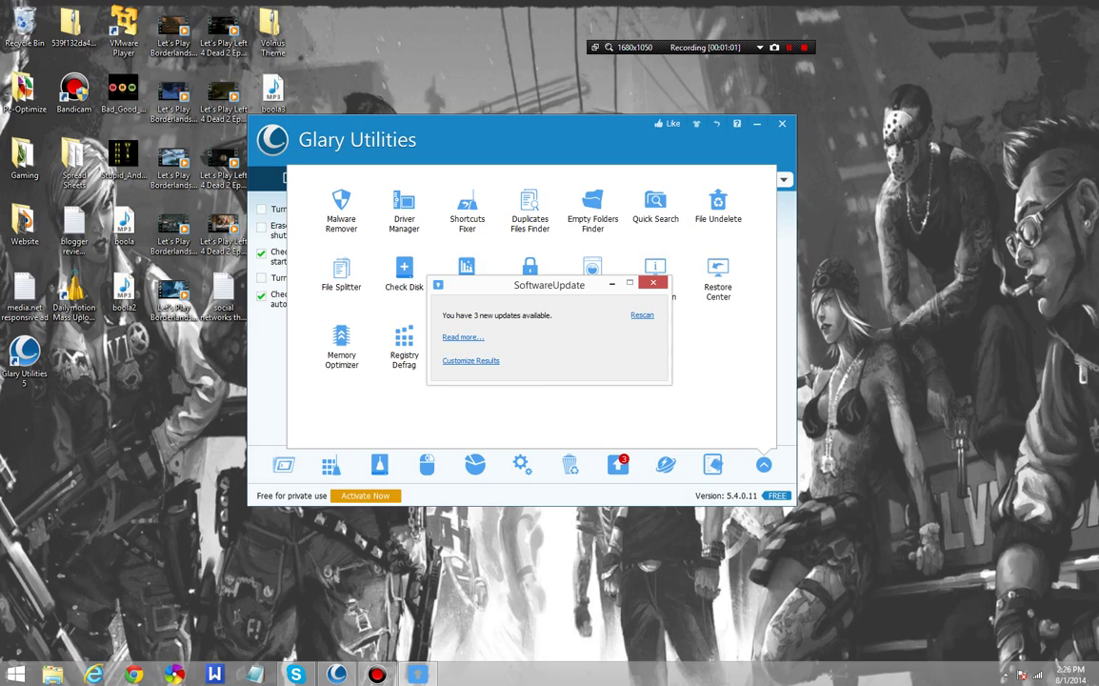
click(654, 283)
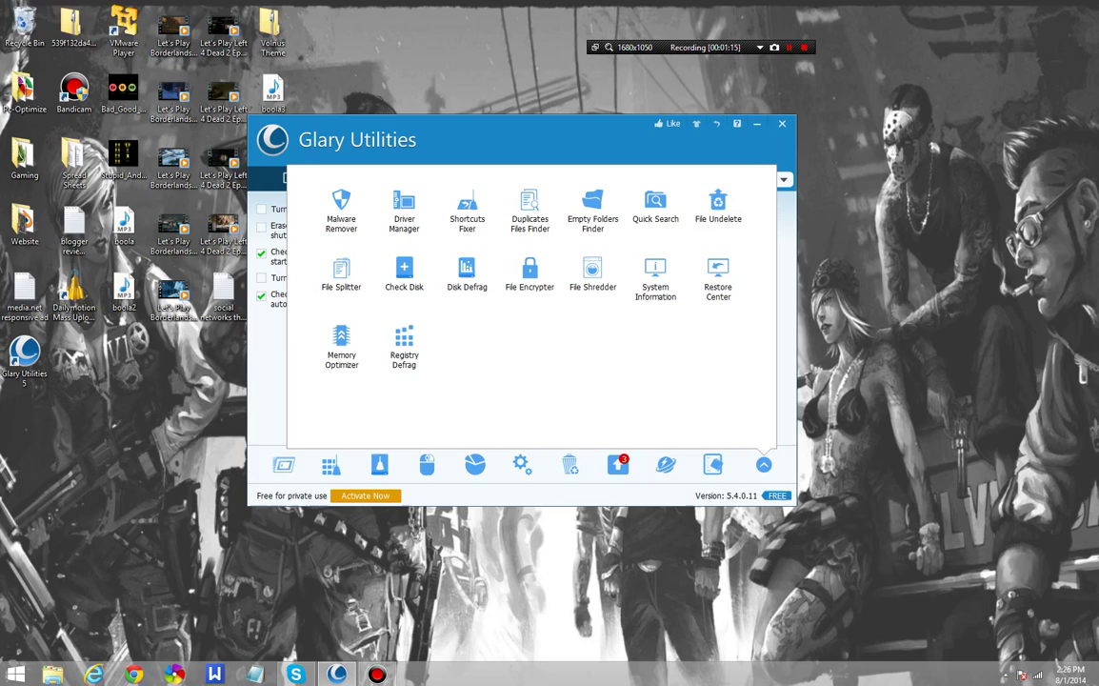
Scan for issues with 1-Click Maintenance, keeping all seven checks from Registry Cleaner to Startup Manager enabled.
click(764, 465)
click(419, 187)
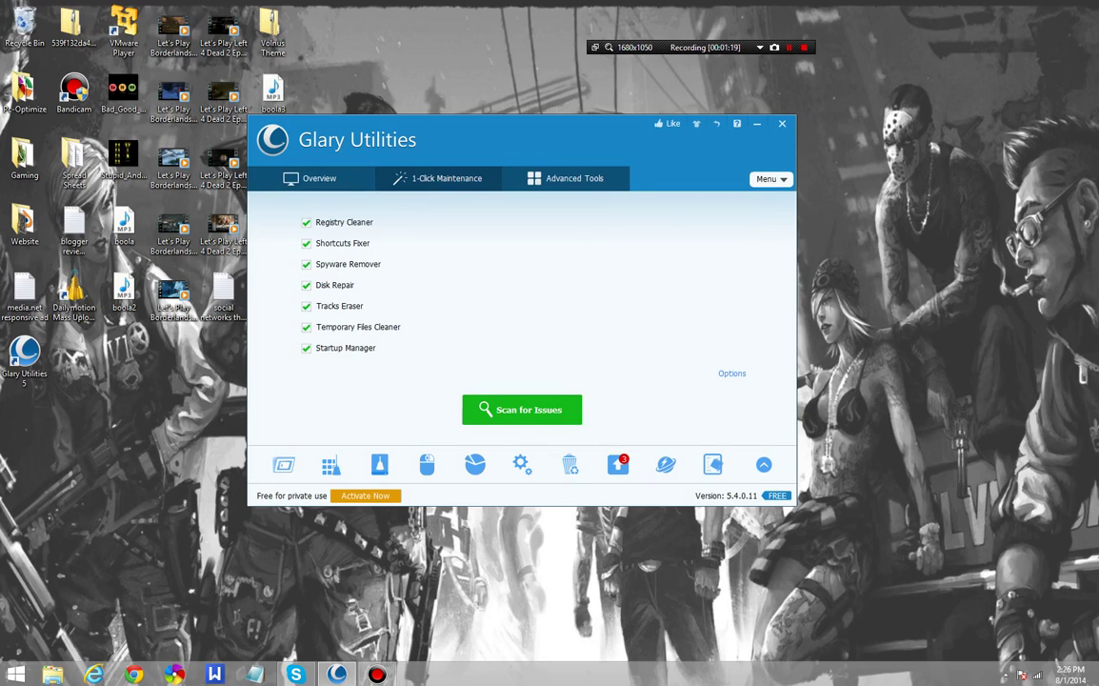
click(522, 410)
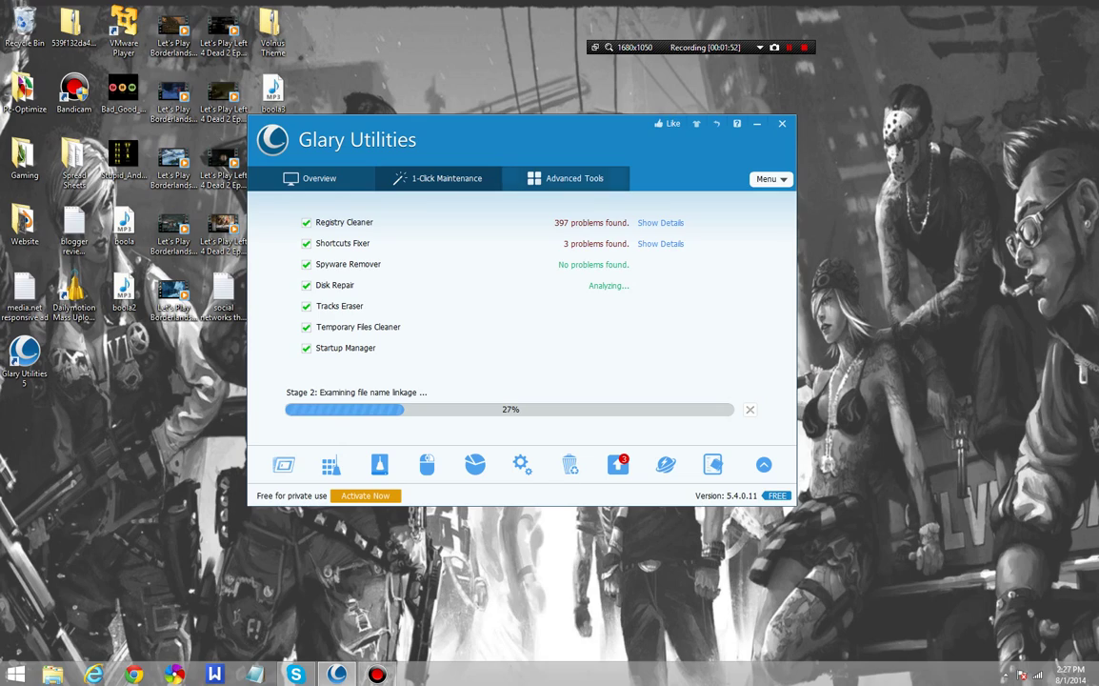
click(566, 178)
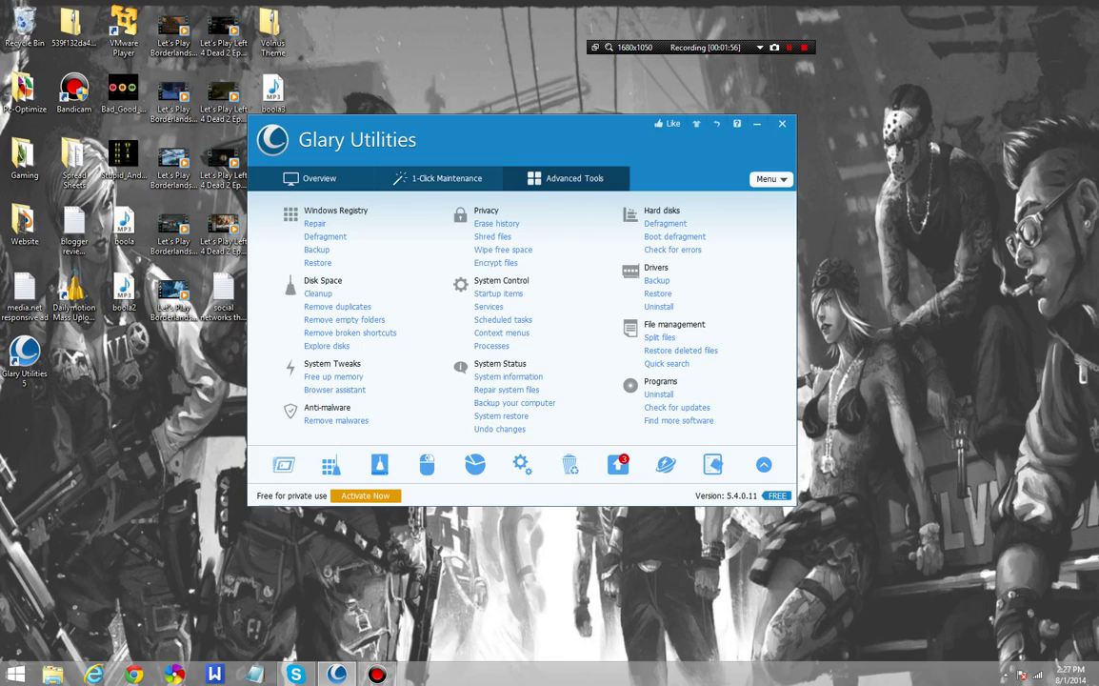
click(438, 178)
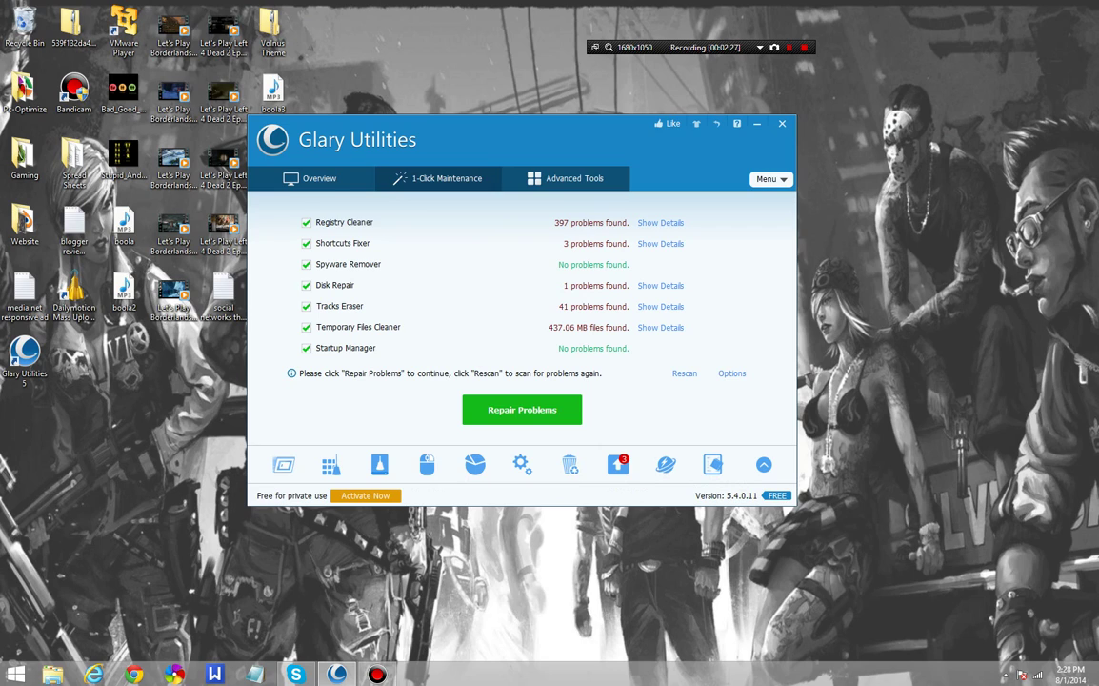
Review the details of the Registry Cleaner and Shortcuts Fixer scan results without changing their selections.
click(661, 223)
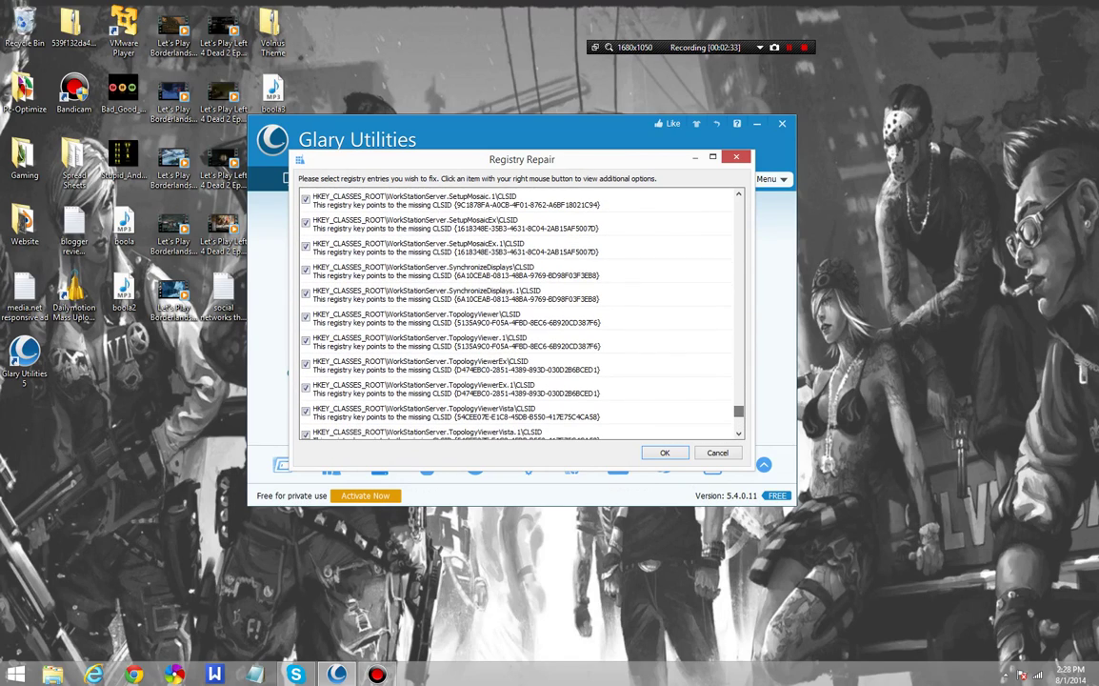
click(717, 452)
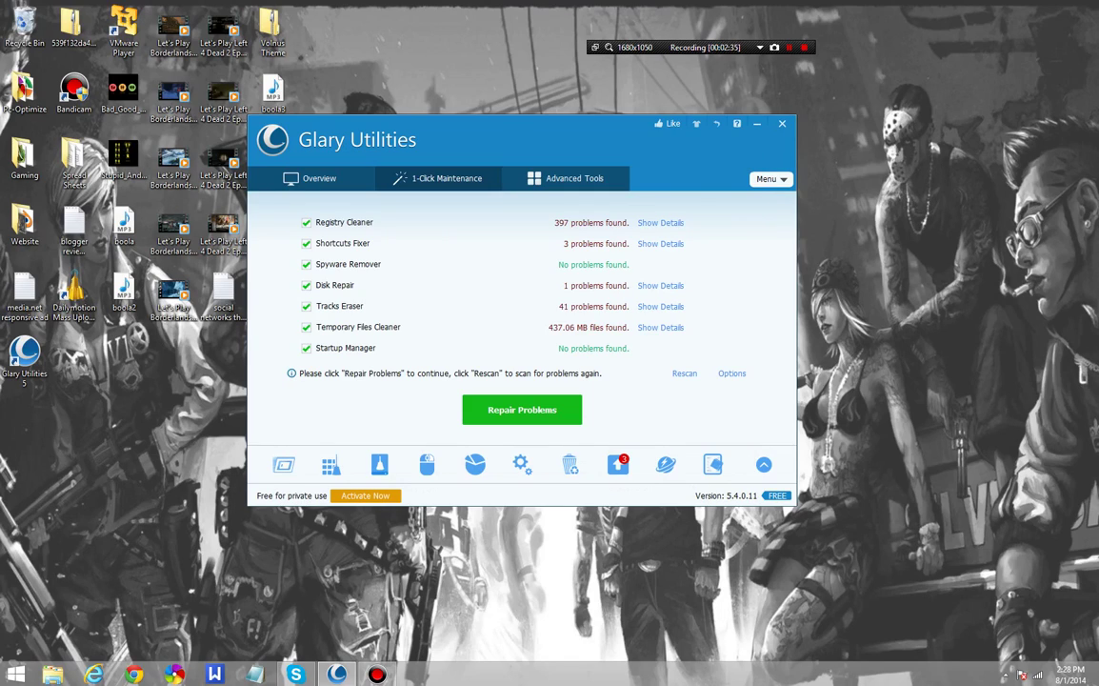
click(661, 244)
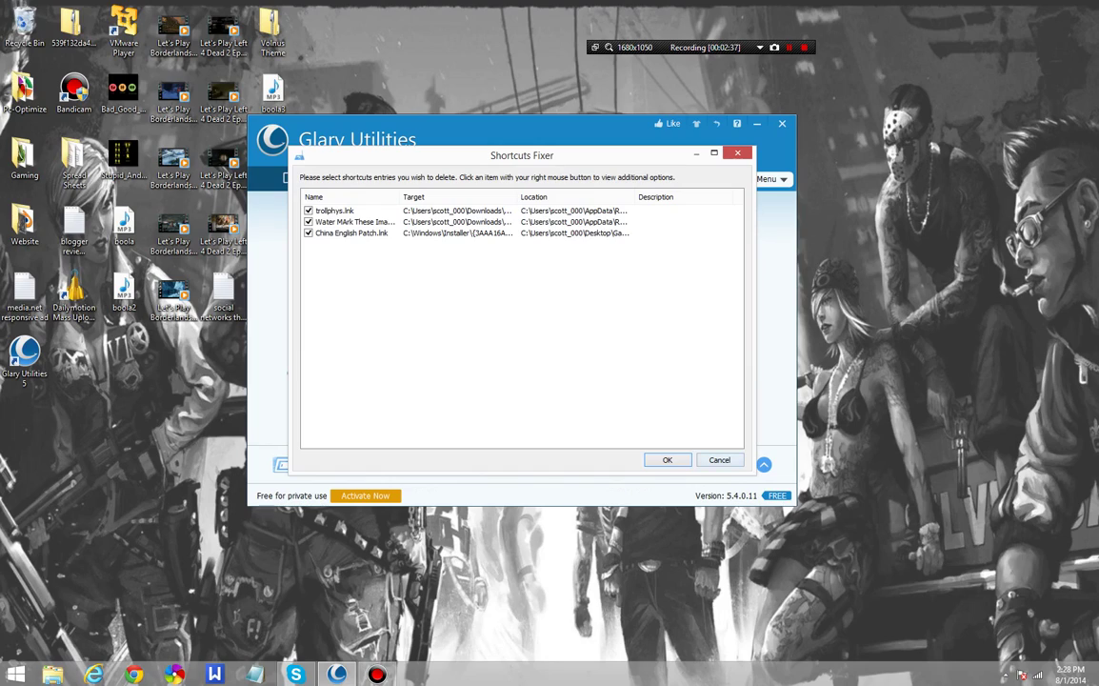
click(719, 460)
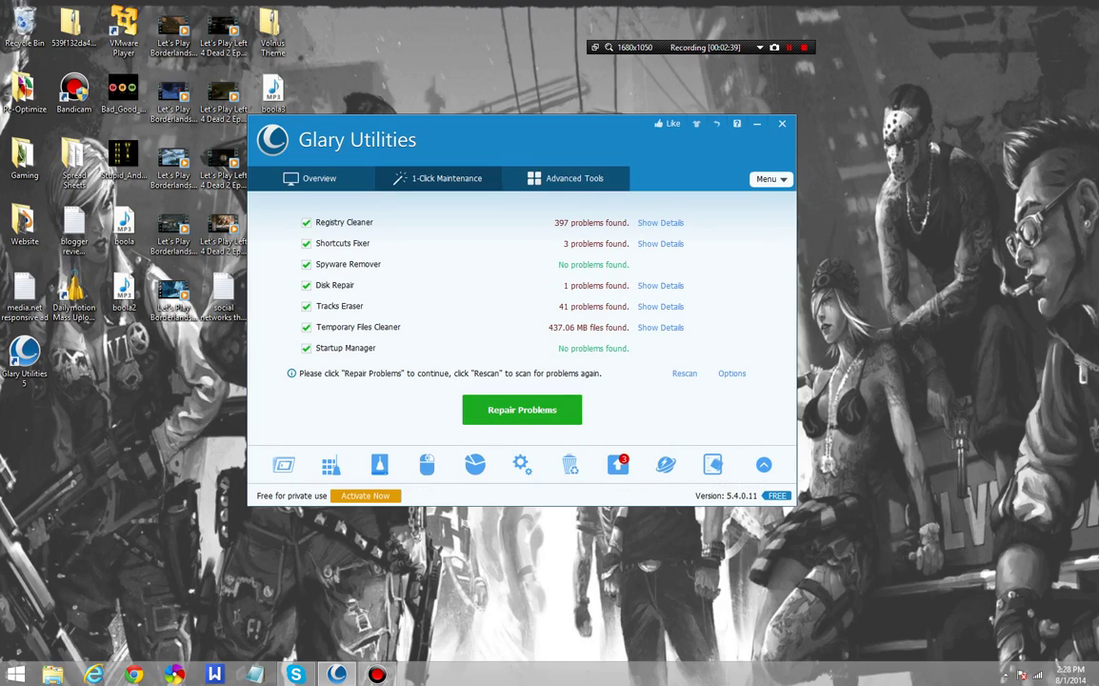
Repair all problems found by the maintenance scan, allowing Google Chrome to be closed for cache cleaning.
key(Return)
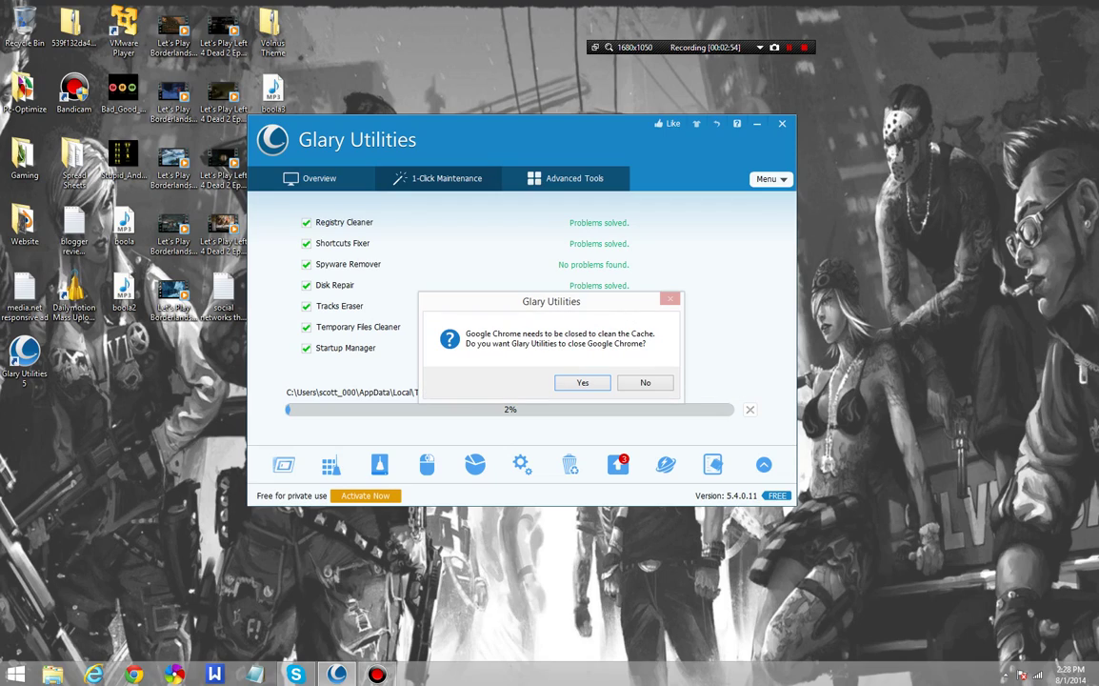
key(Return)
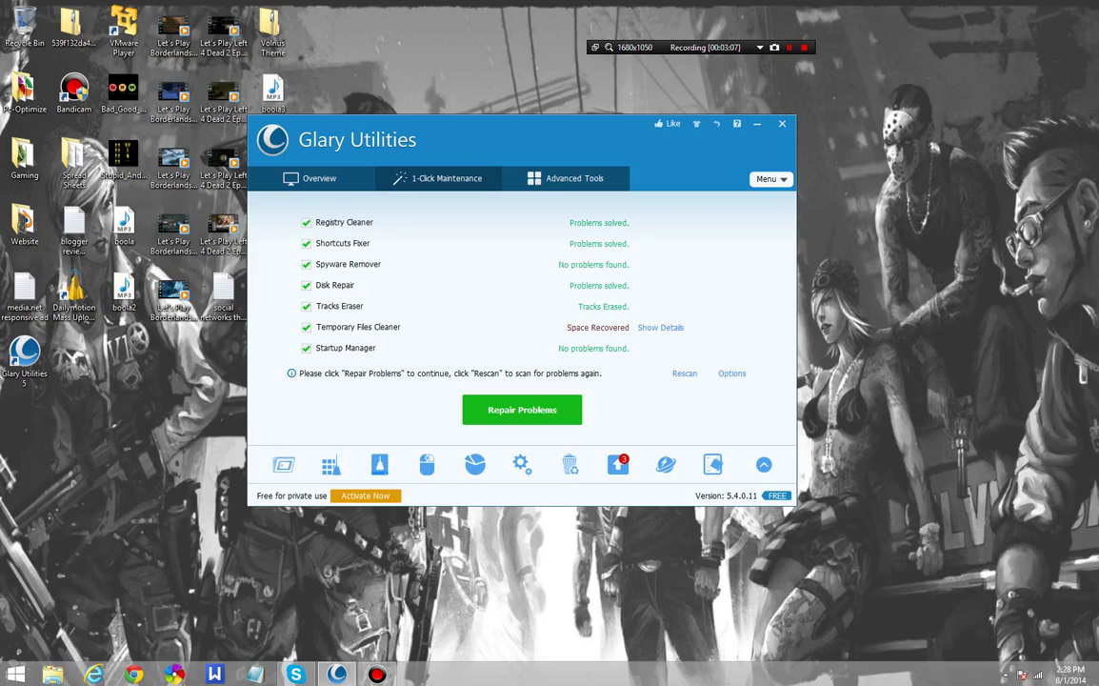
Inspect the Temporary Files Cleaner details, including the Mozilla Firefox Cache entry, and close them without changes.
click(661, 328)
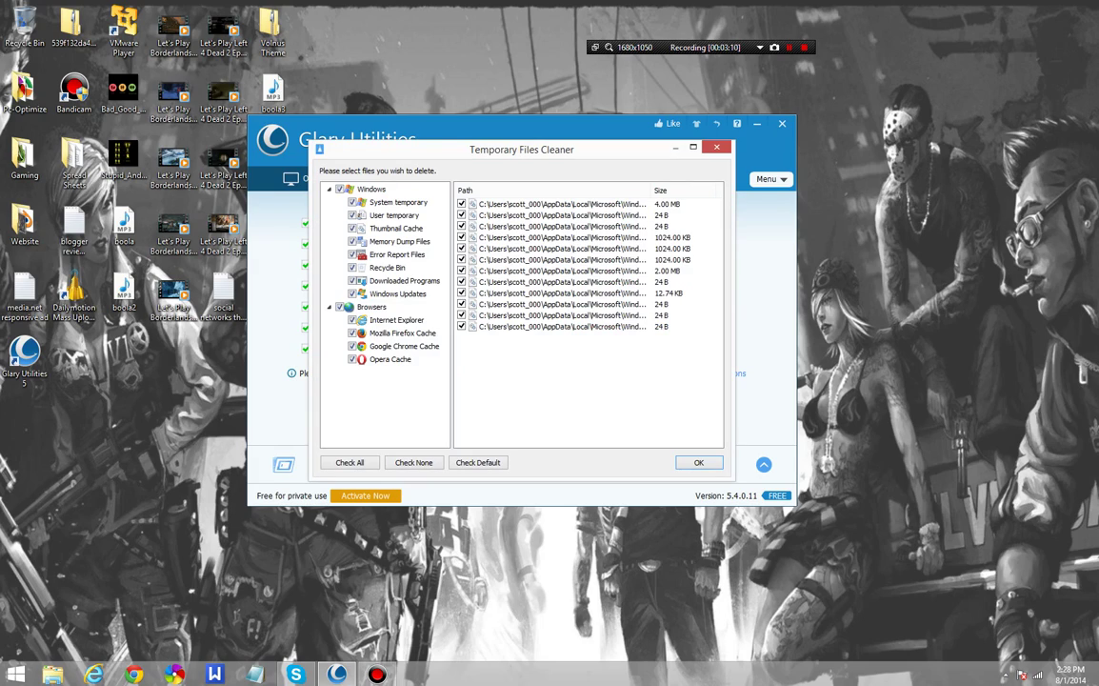
click(403, 334)
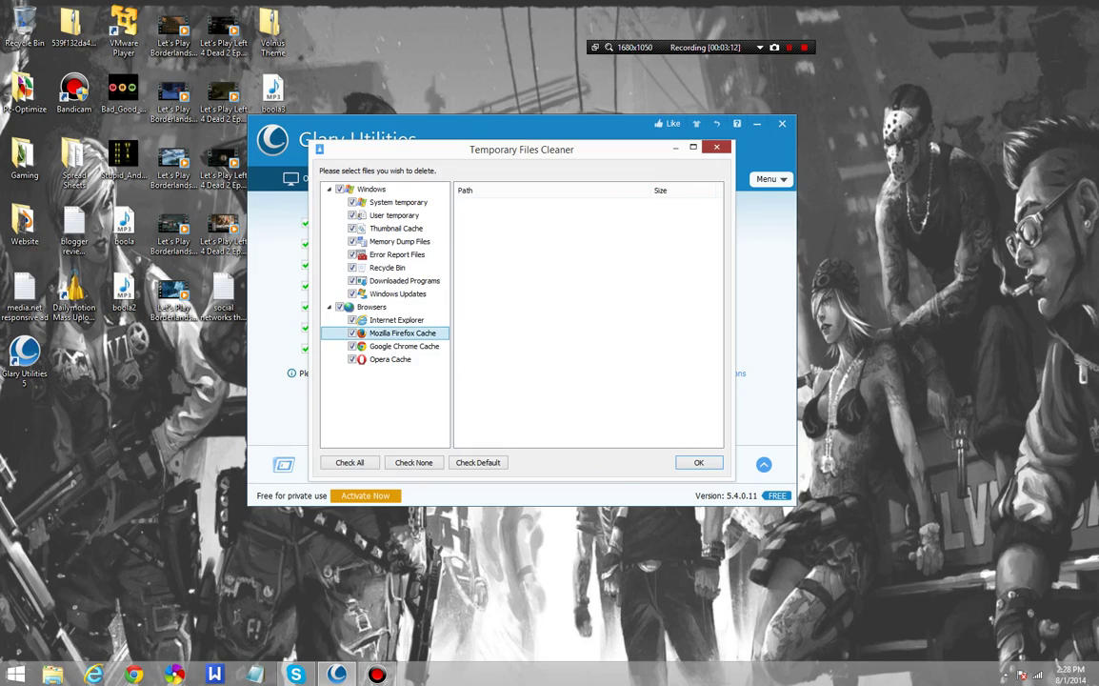
click(716, 147)
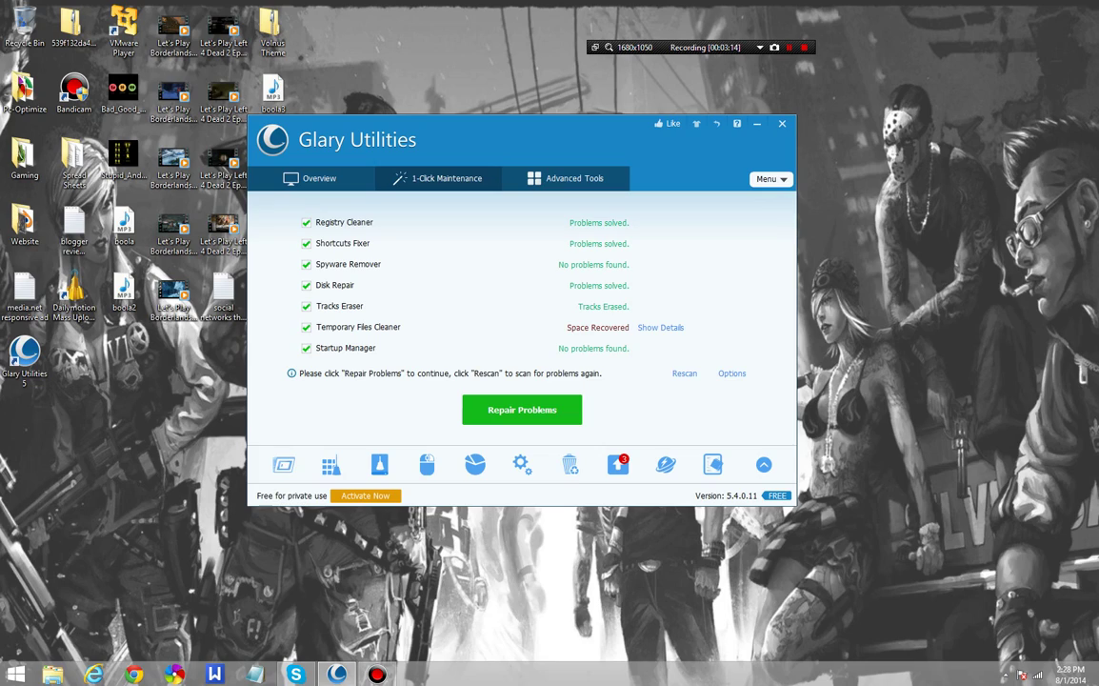
Run a malware scan with Malware Remover and close the tool once the scan is complete.
click(764, 463)
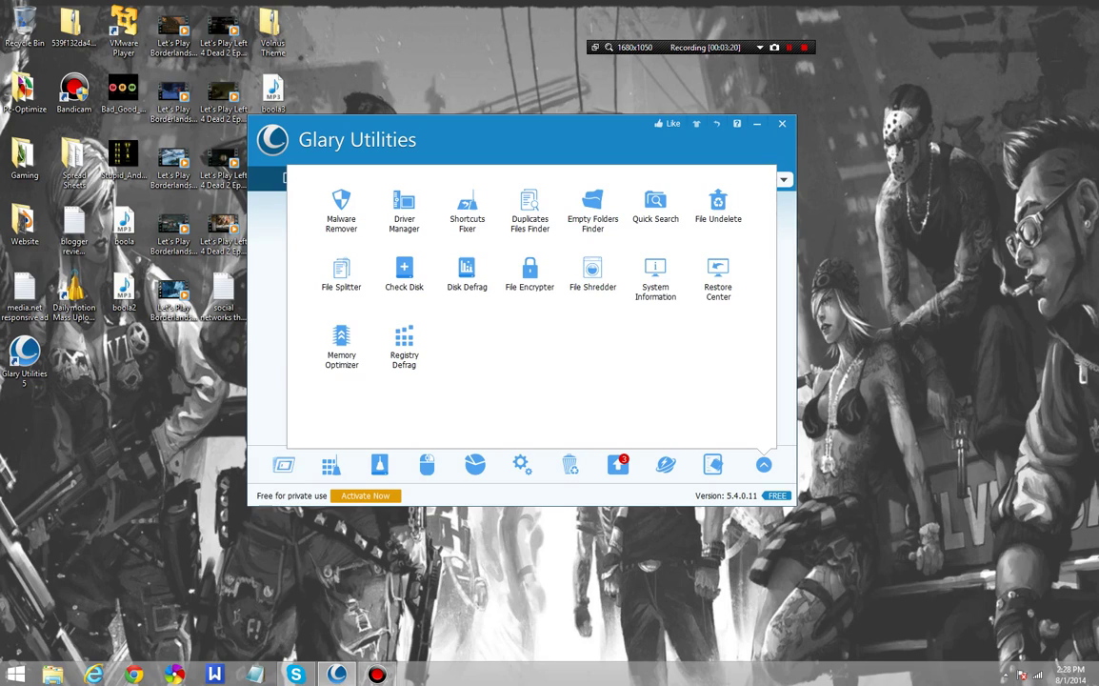
click(341, 207)
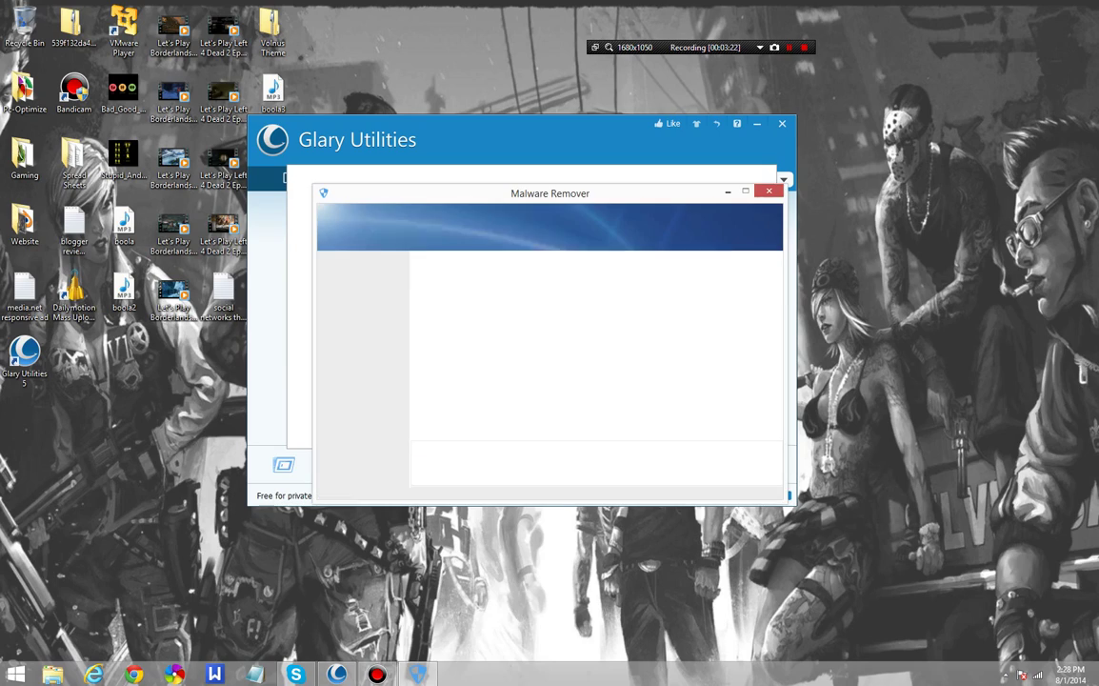
click(748, 462)
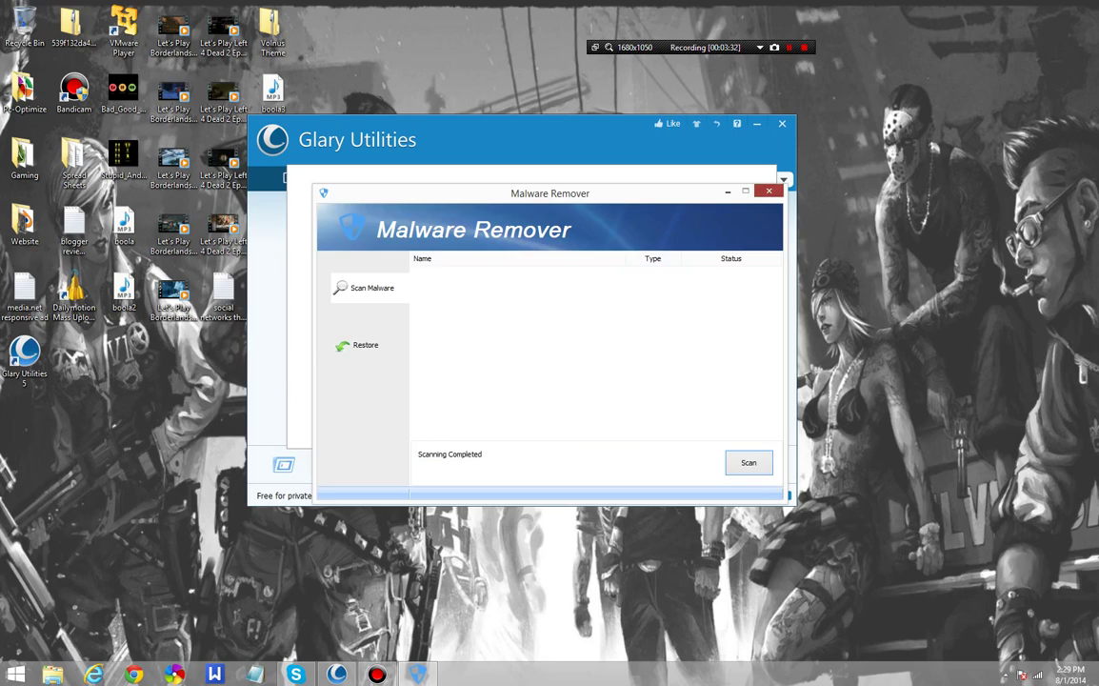
click(768, 192)
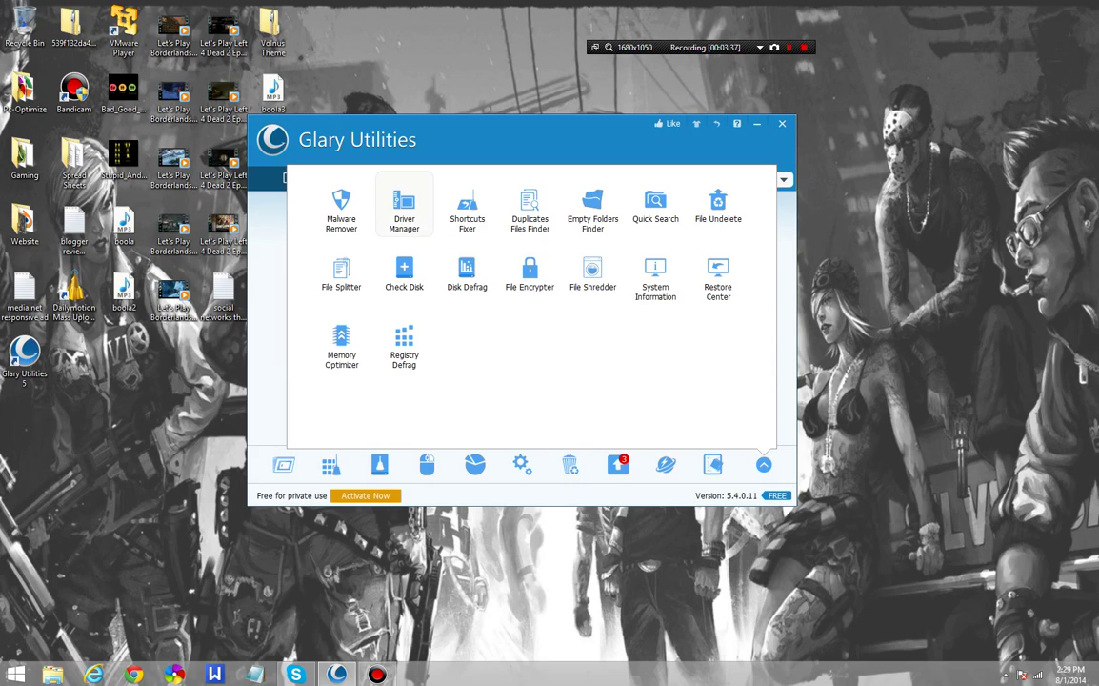
Examine the device drivers offered for backup and uninstallation in Driver Manager, and close it without changes.
click(404, 210)
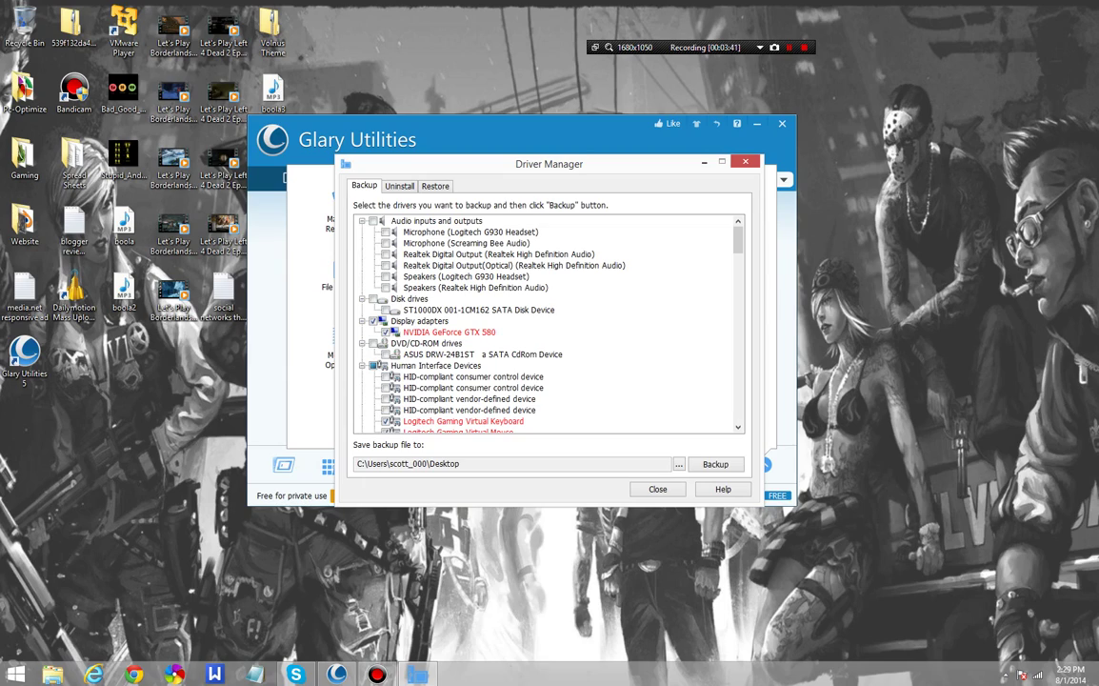
scroll(548, 324, down, 4)
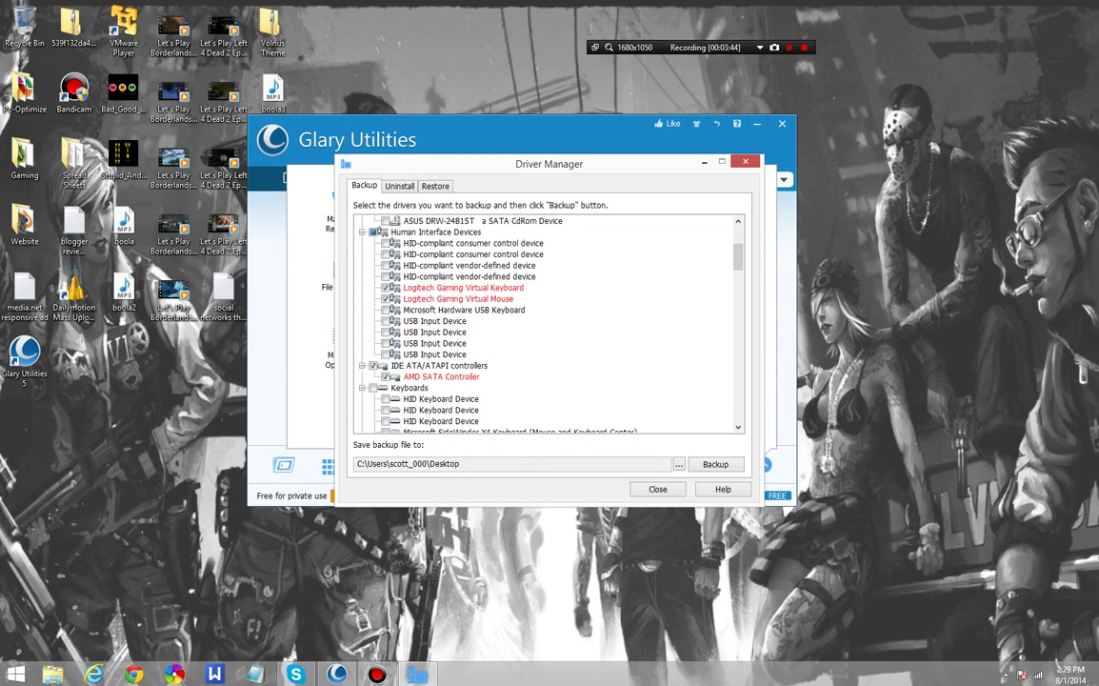
scroll(548, 324, down, 15)
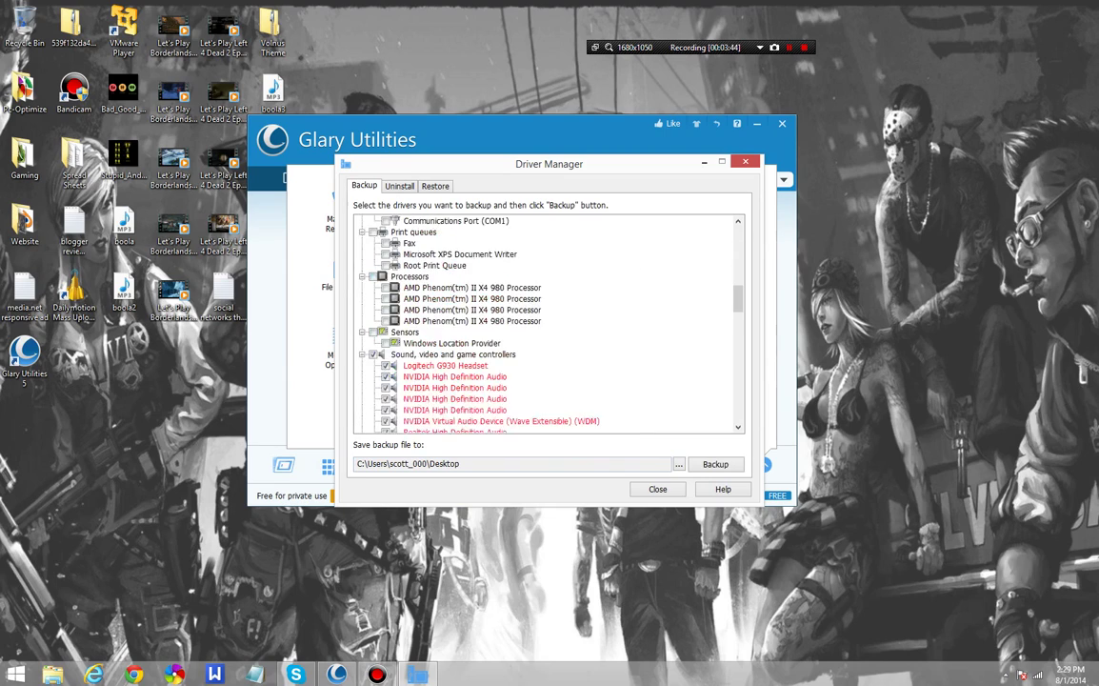
scroll(548, 324, up, 2)
scroll(547, 324, down, 15)
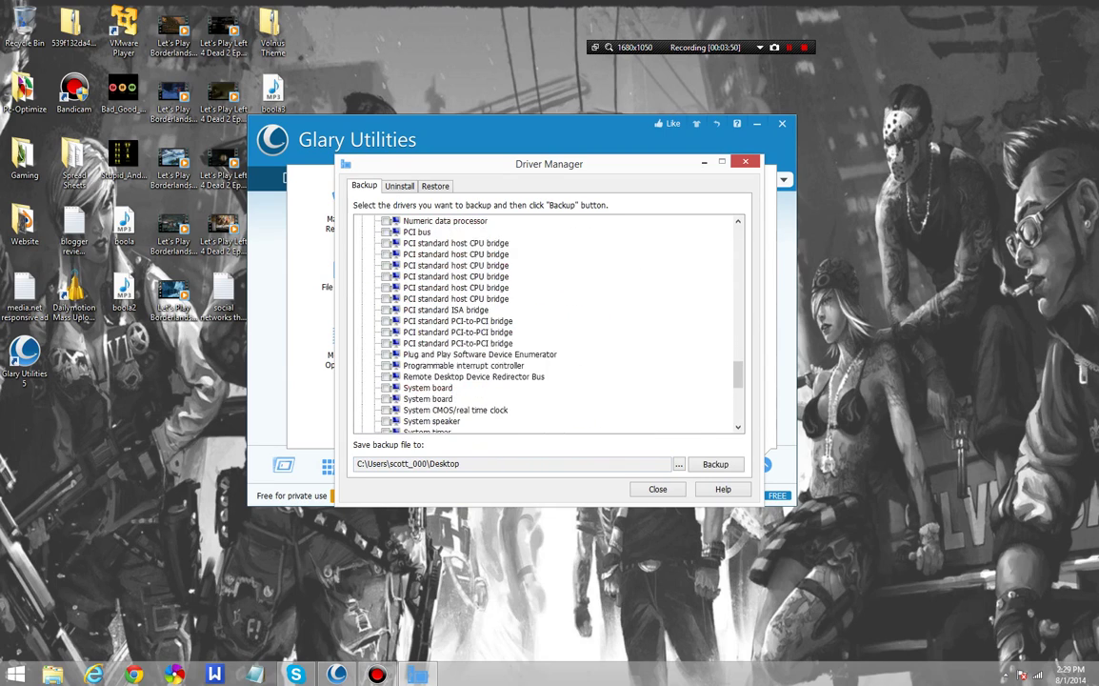
click(399, 186)
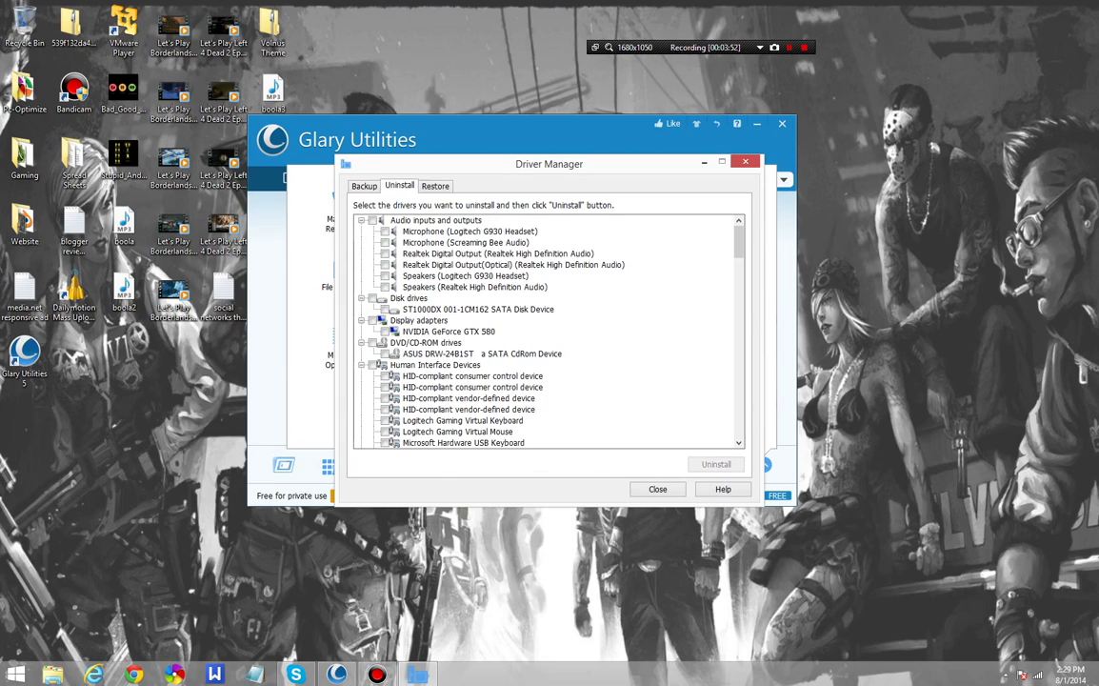
scroll(547, 332, down, 20)
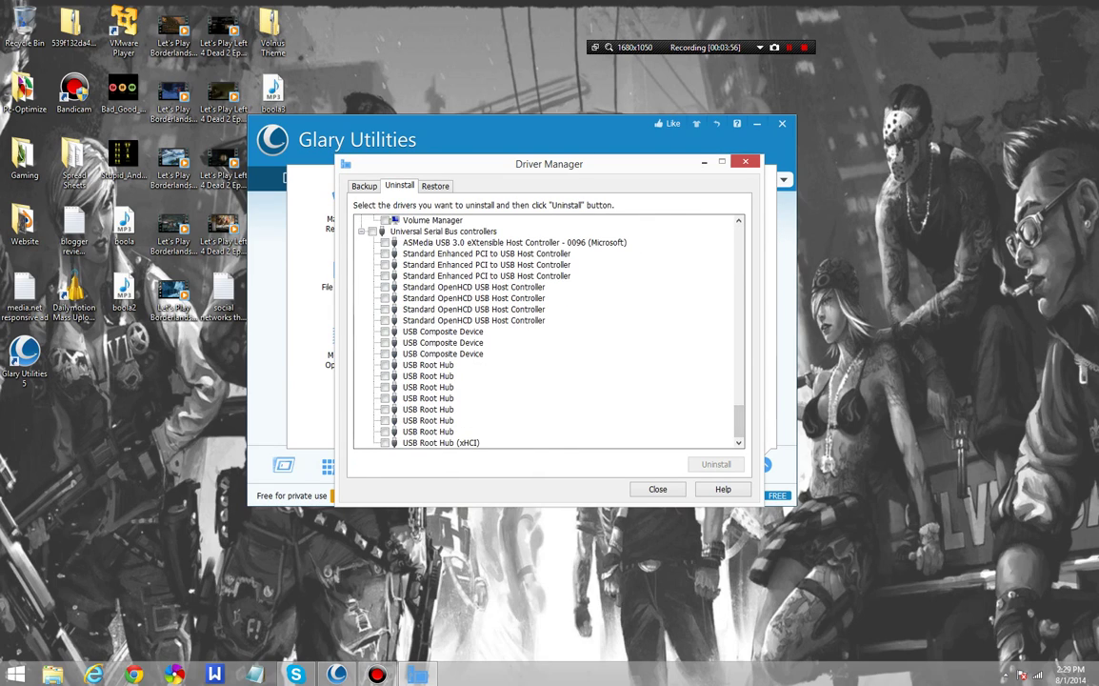
key(ctrl+Tab)
click(658, 489)
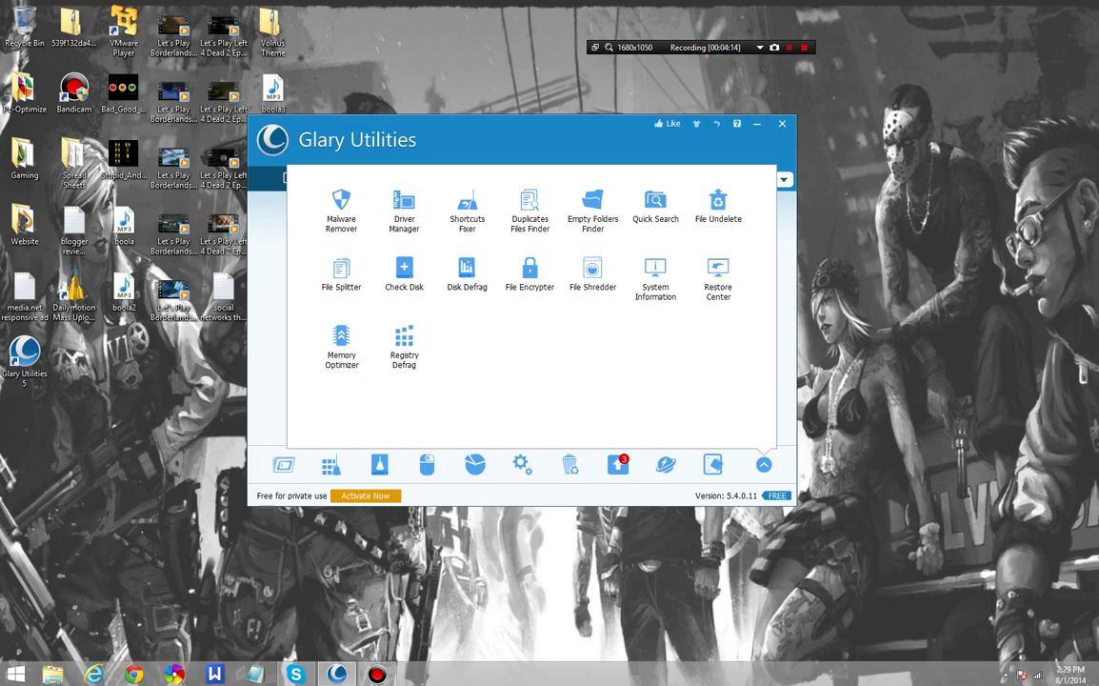
Dismiss the additional tools list and view the running processes in Process Manager, closing it without changes.
click(720, 145)
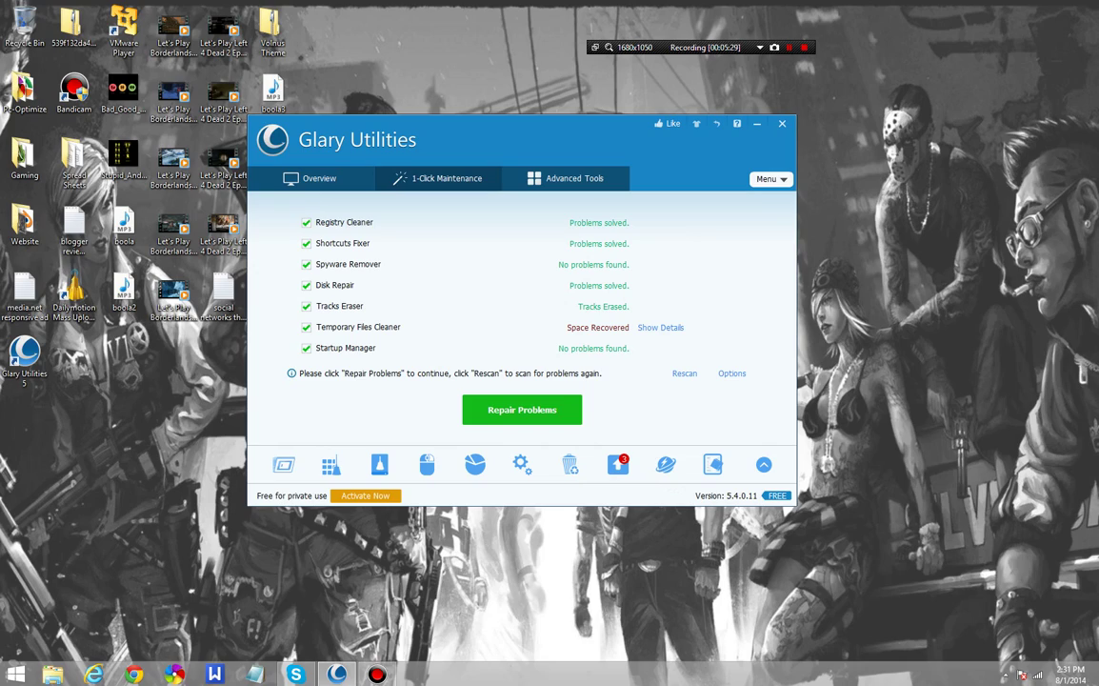
click(522, 464)
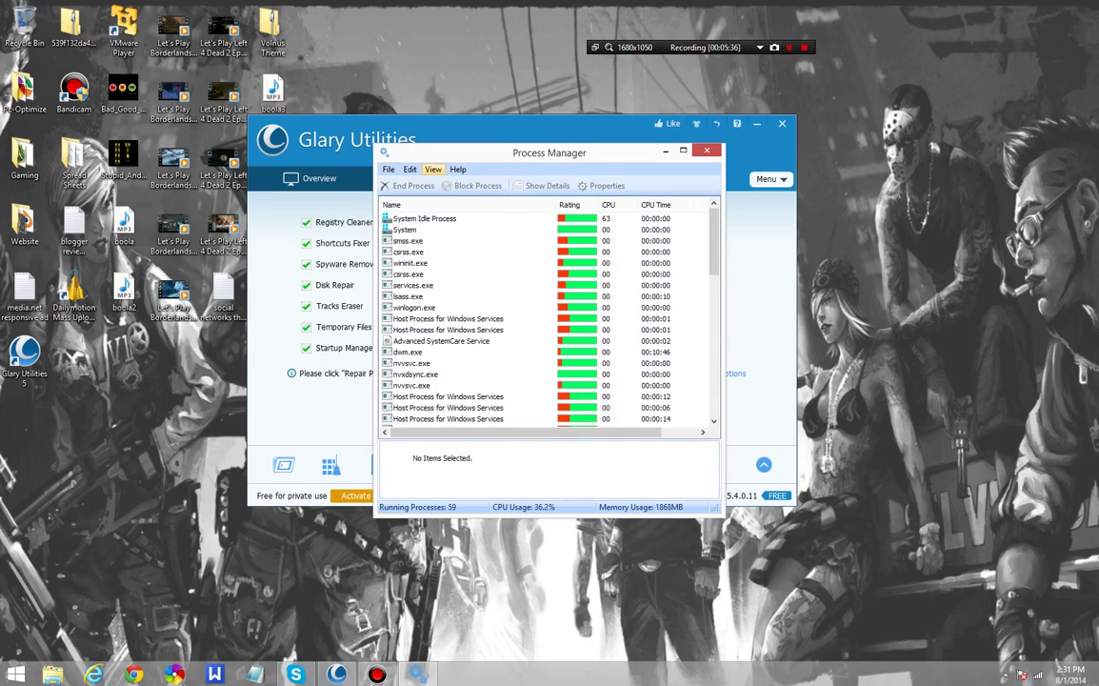
click(707, 150)
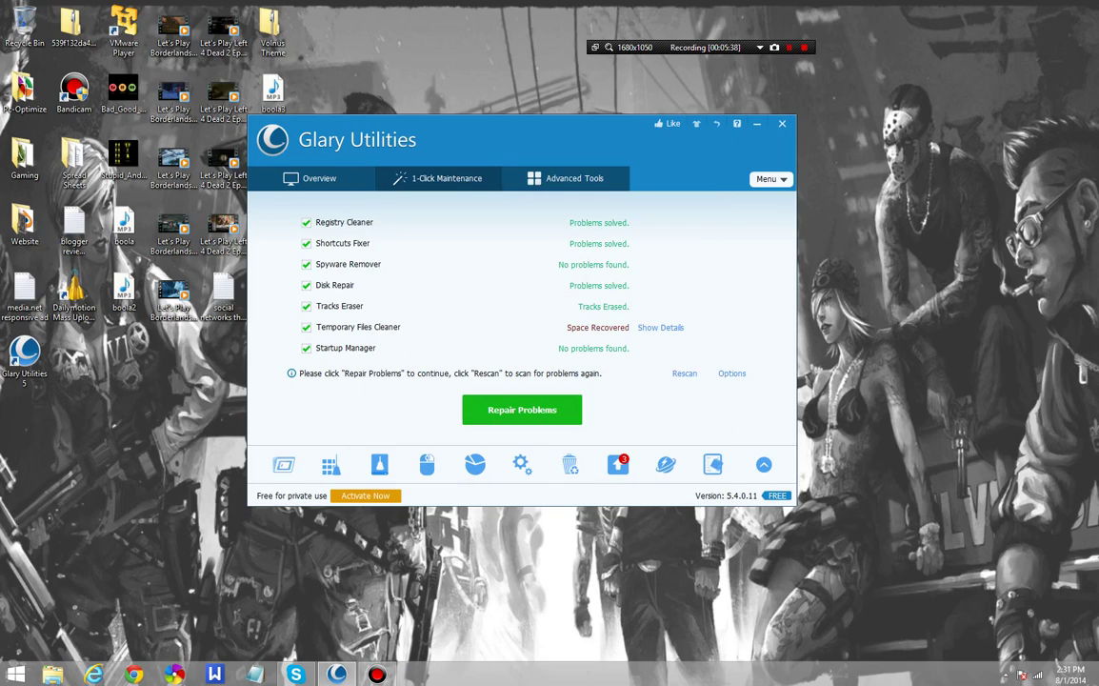
View the Overview page with the boot time and update settings, and display the Advanced Tools list.
click(310, 179)
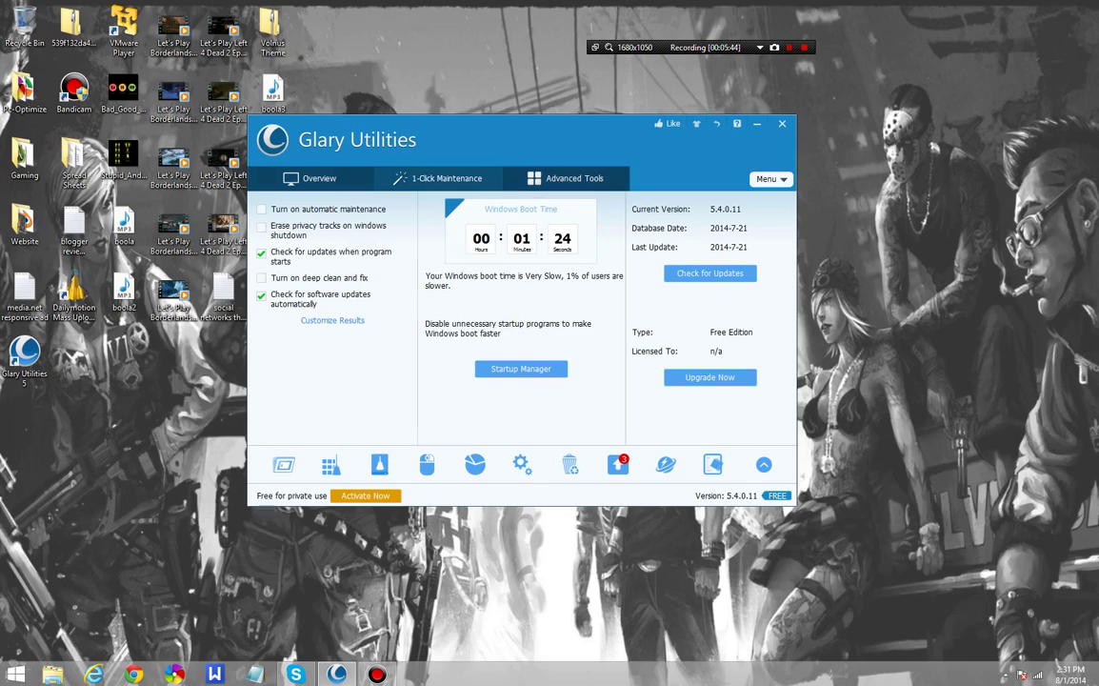
click(567, 179)
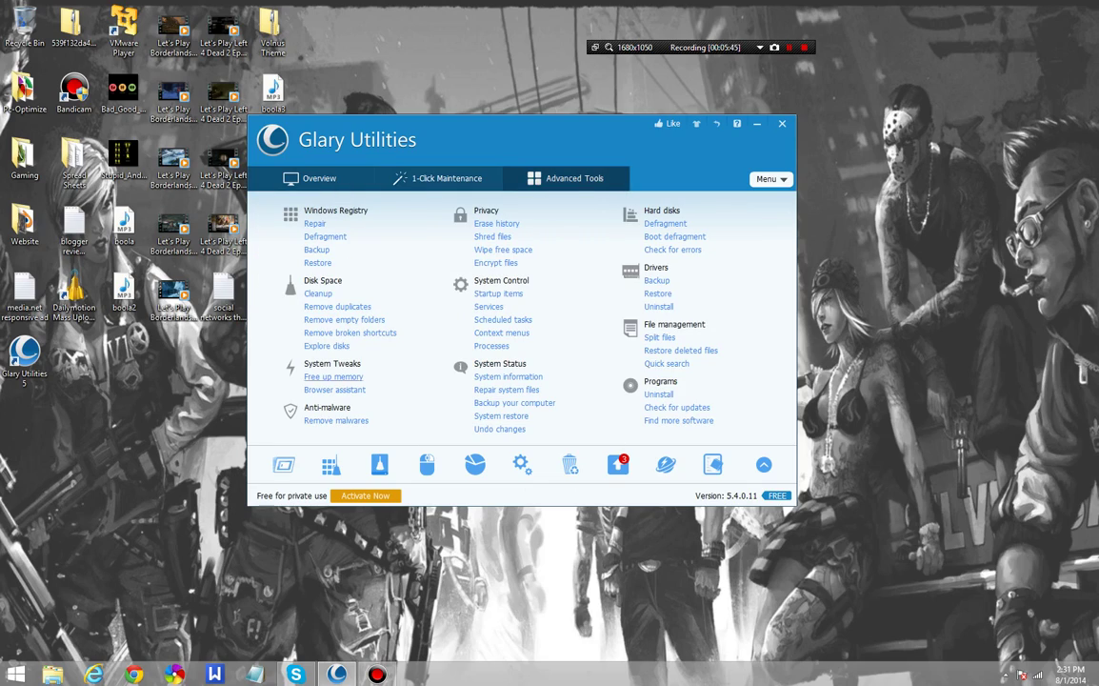